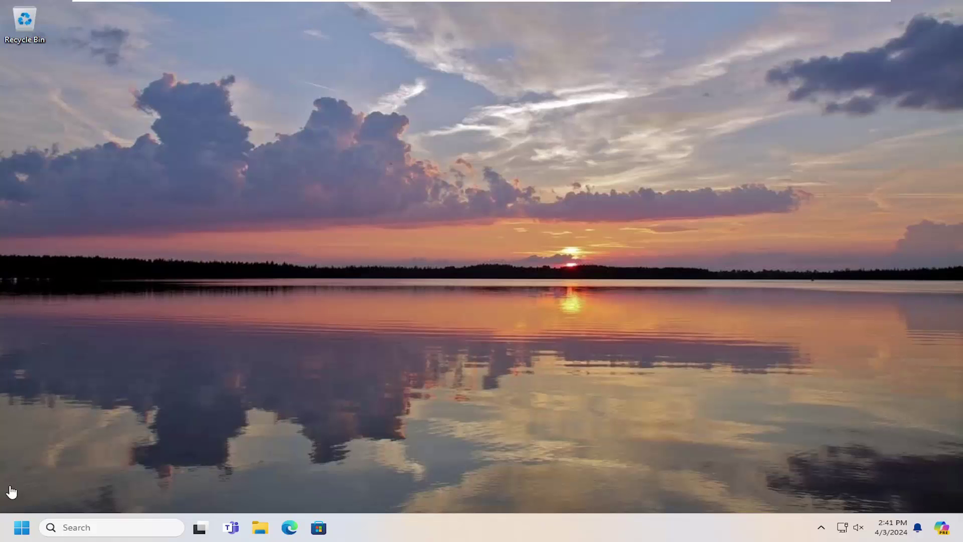
- Open the Services console from Start search and scroll down to Windows Installer
left_click(22, 526)
type("services")
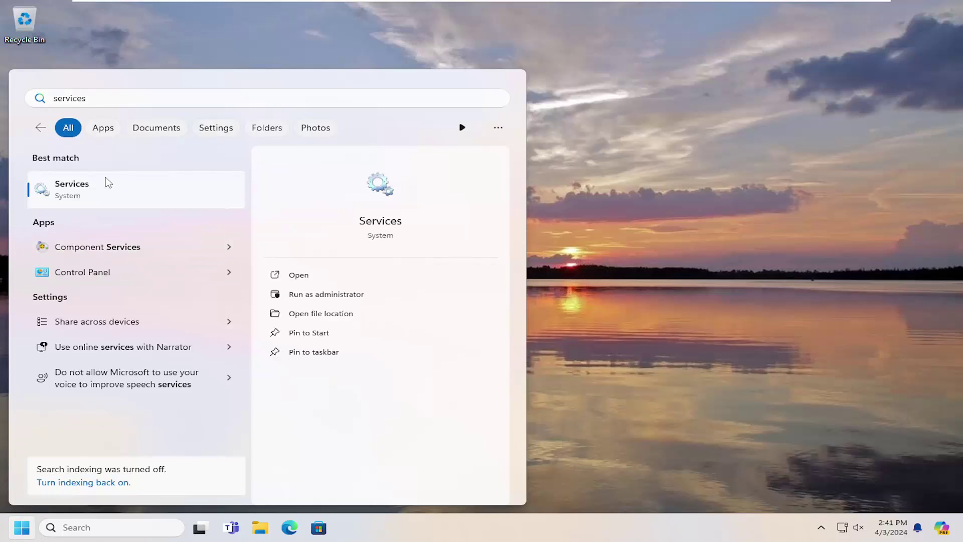
left_click(140, 190)
left_click_drag(318, 46, 371, 47)
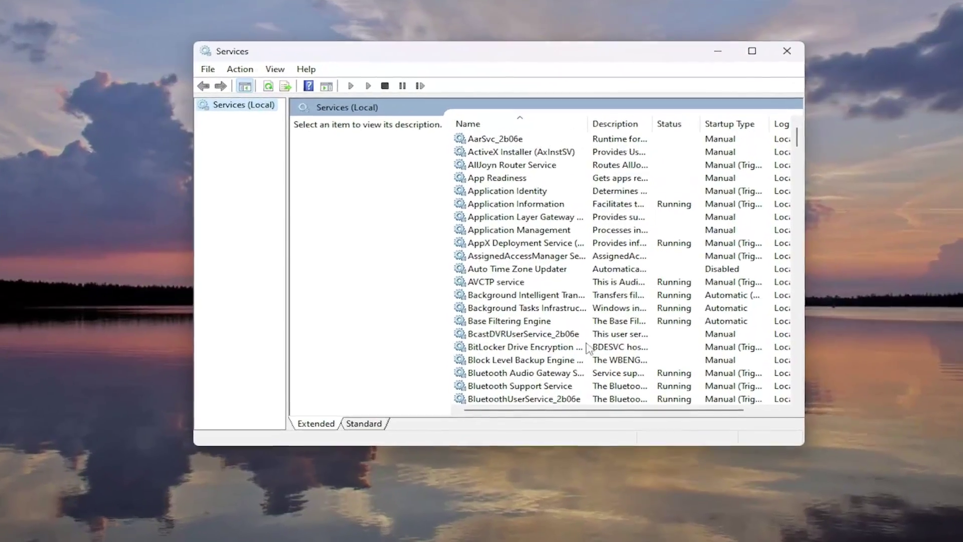
scroll(435, 308, "down", 10)
scroll(554, 365, "down", 20)
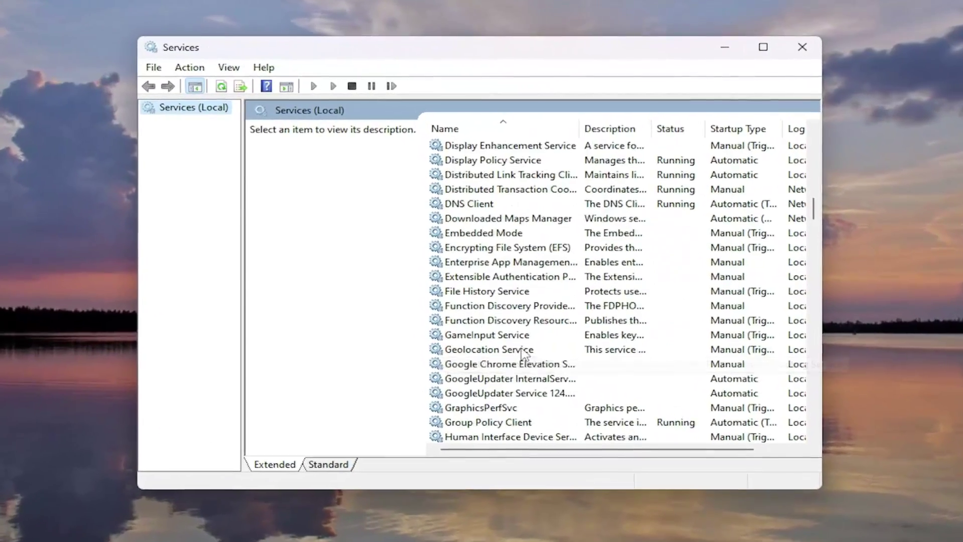
left_click_drag(805, 221, 829, 394)
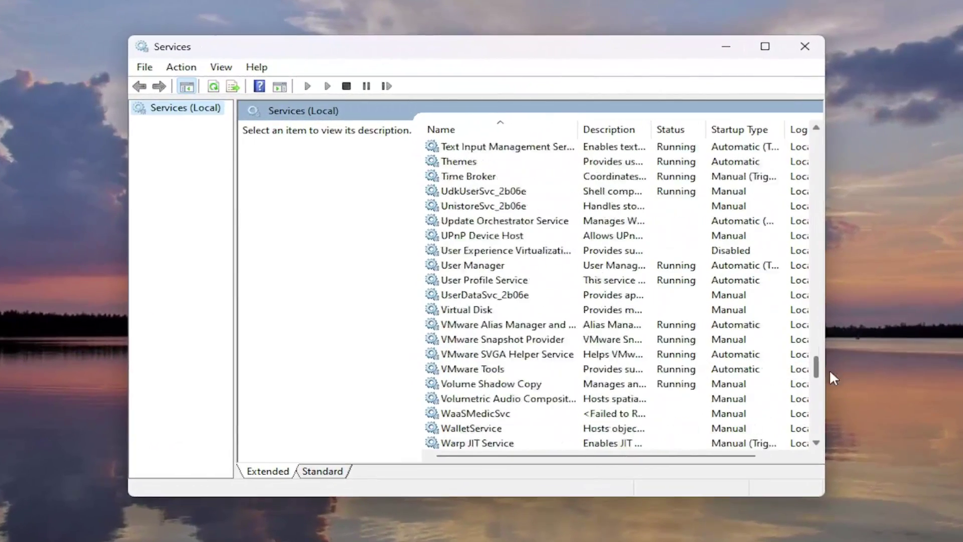
scroll(576, 401, "down", 1)
- Start the Windows Installer service, confirm with OK, and close Services
double_click(503, 399)
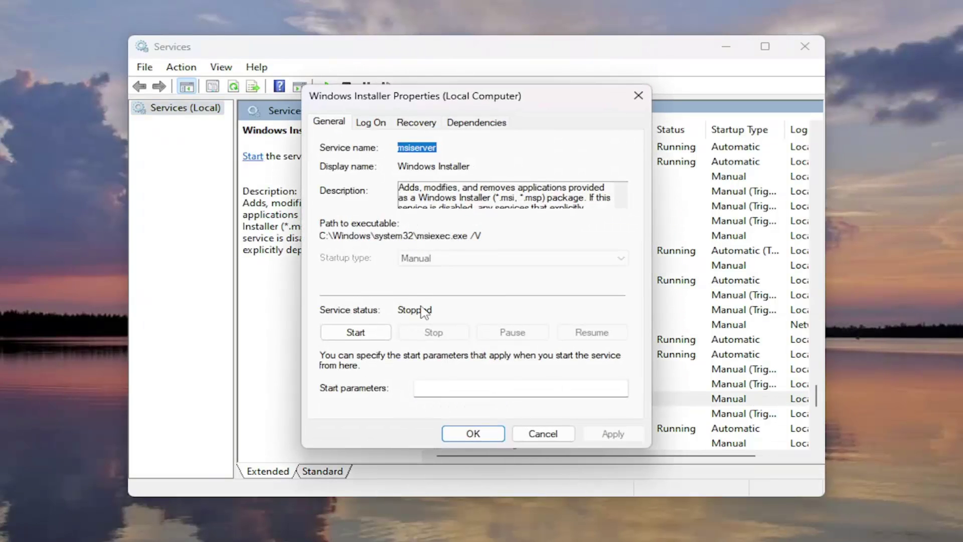
left_click(353, 332)
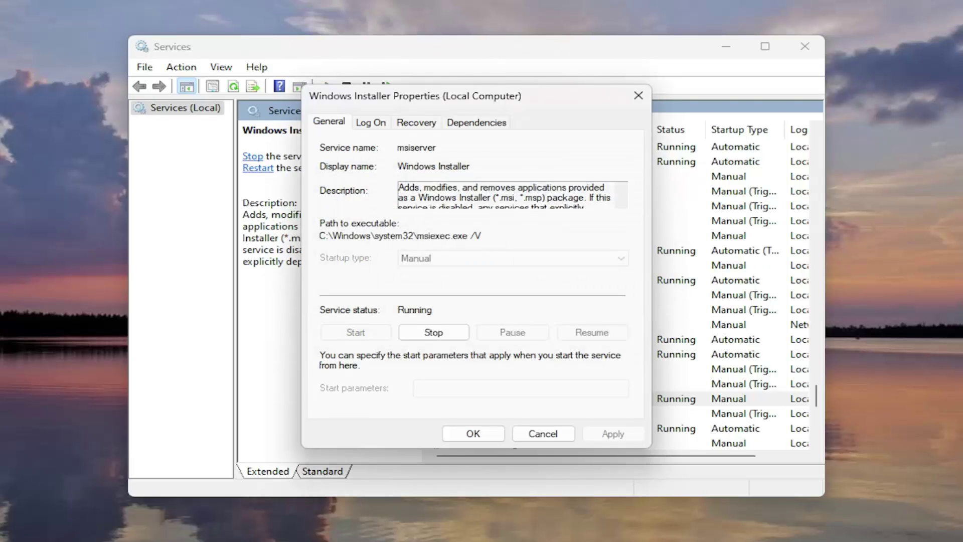
left_click(470, 435)
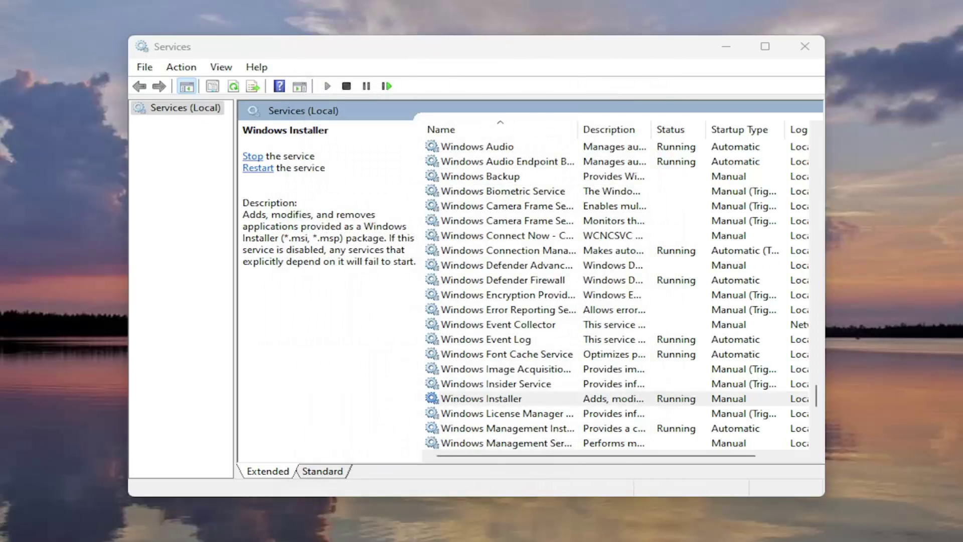
left_click(802, 46)
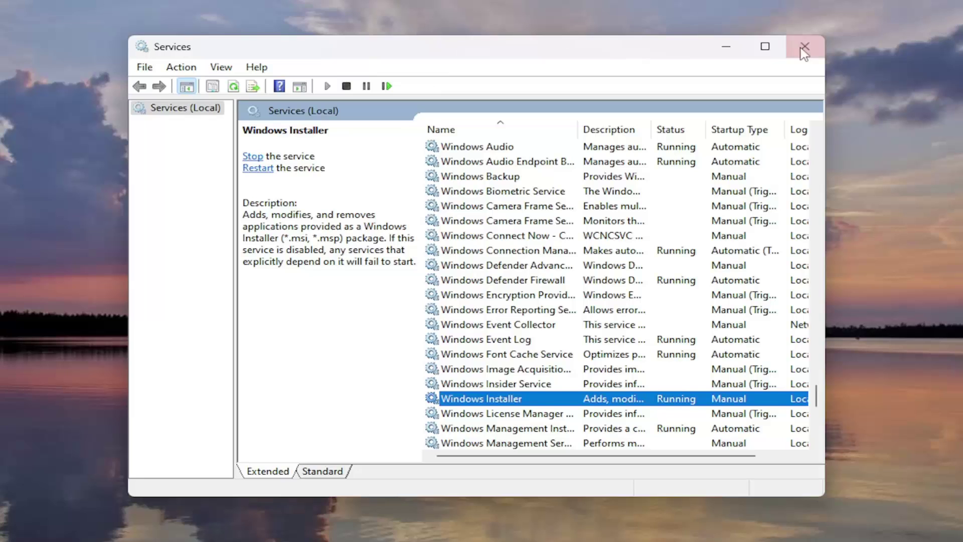
- Open the Group Policy editor via a 'gpe' Start search and enlarge its window and folder tree
key("super")
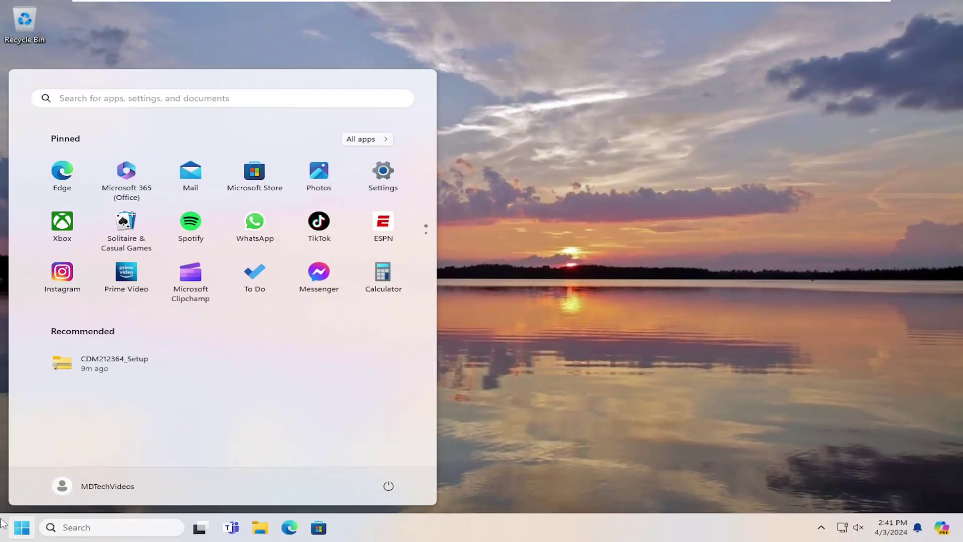
type("gpedit")
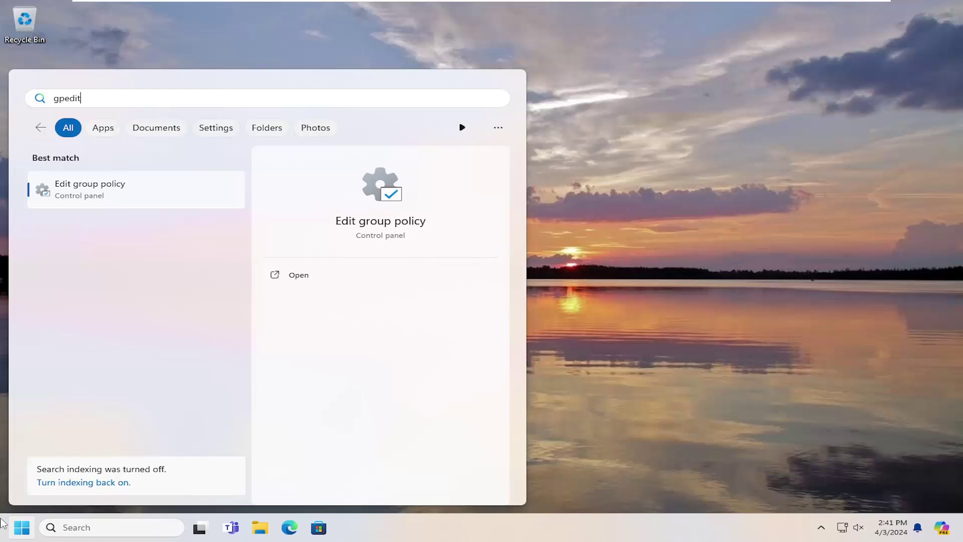
left_click(104, 189)
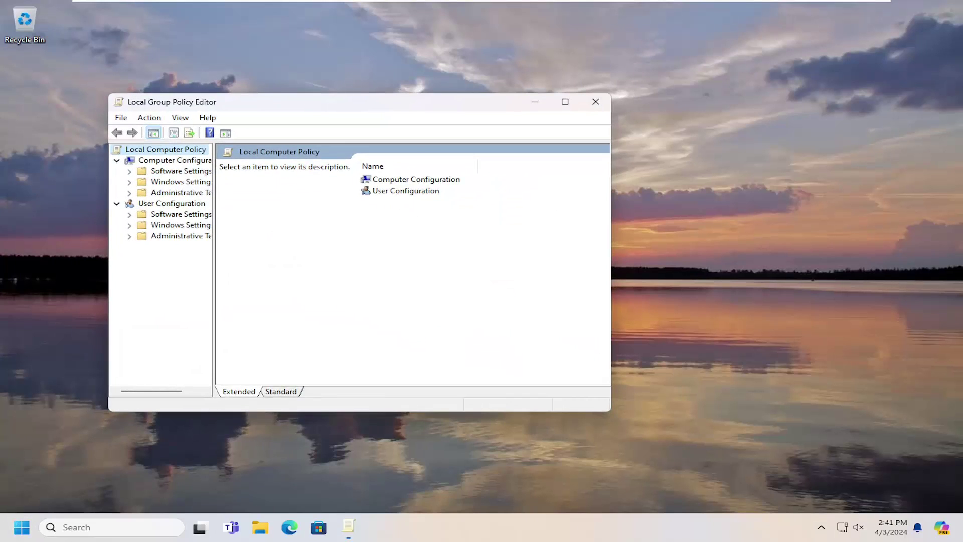
left_click_drag(366, 107, 516, 67)
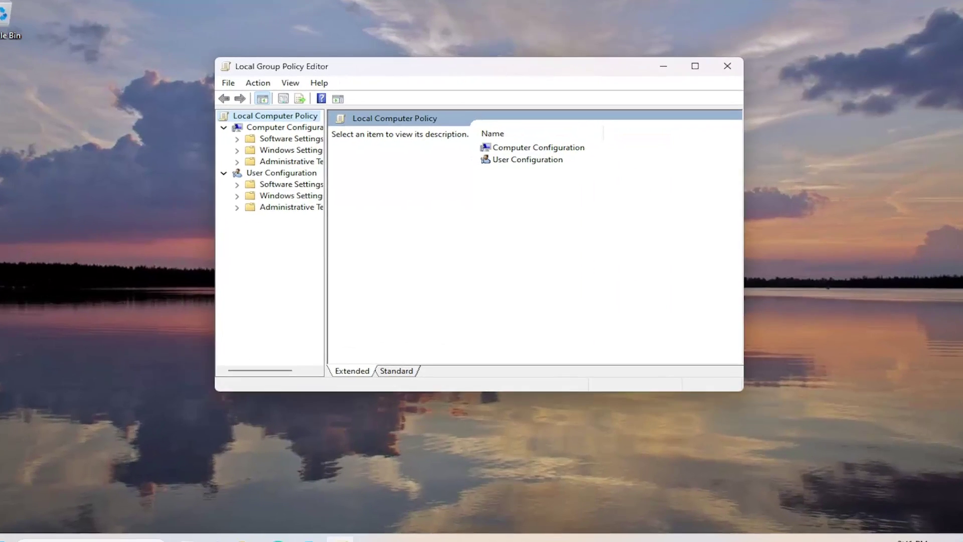
left_click_drag(312, 262, 357, 263)
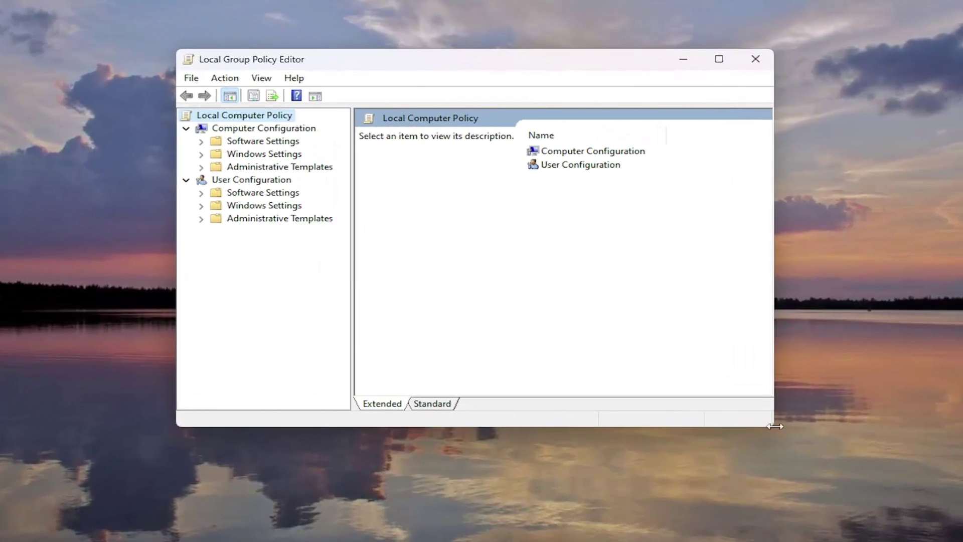
left_click_drag(763, 404, 827, 468)
left_click_drag(531, 68, 511, 69)
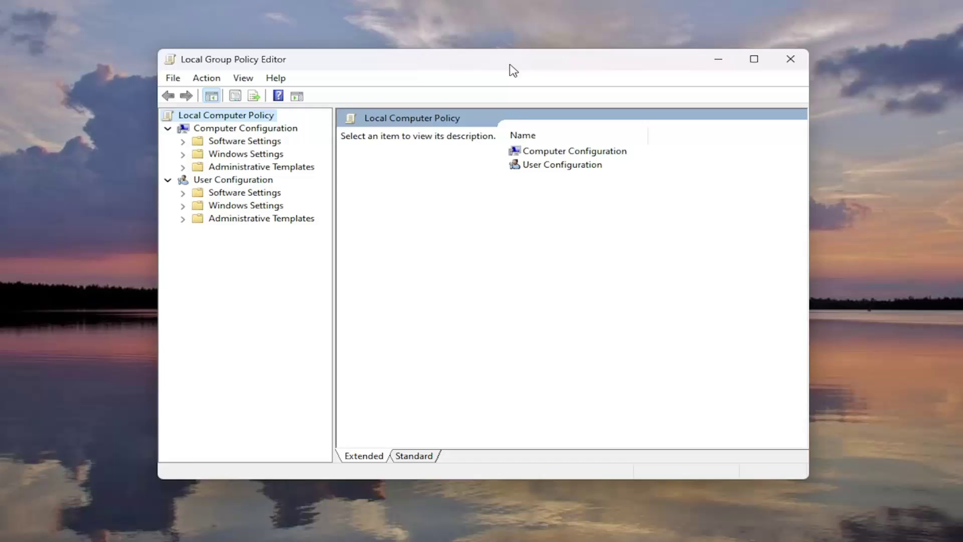
- Expand Computer Configuration > Administrative Templates > Windows Components in the policy tree
left_click(215, 130)
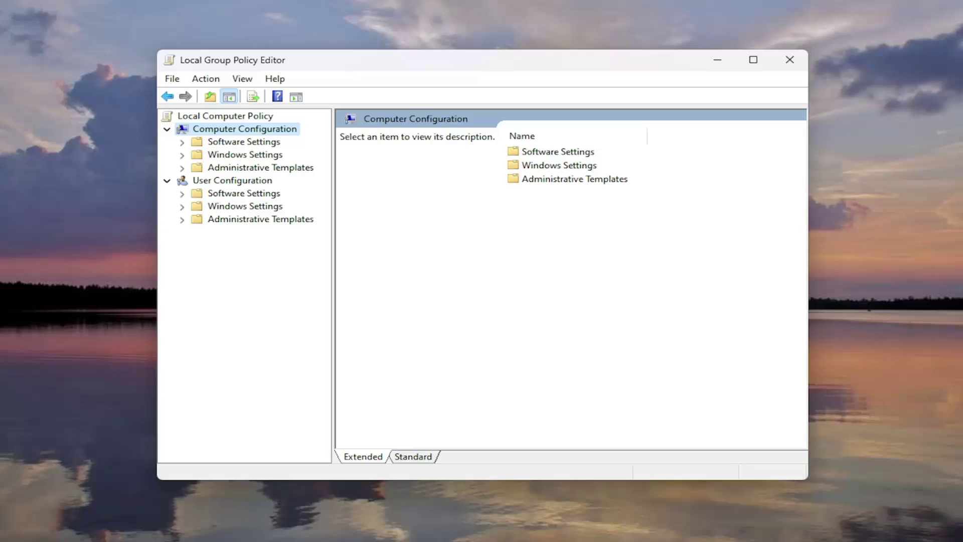
left_click(234, 171)
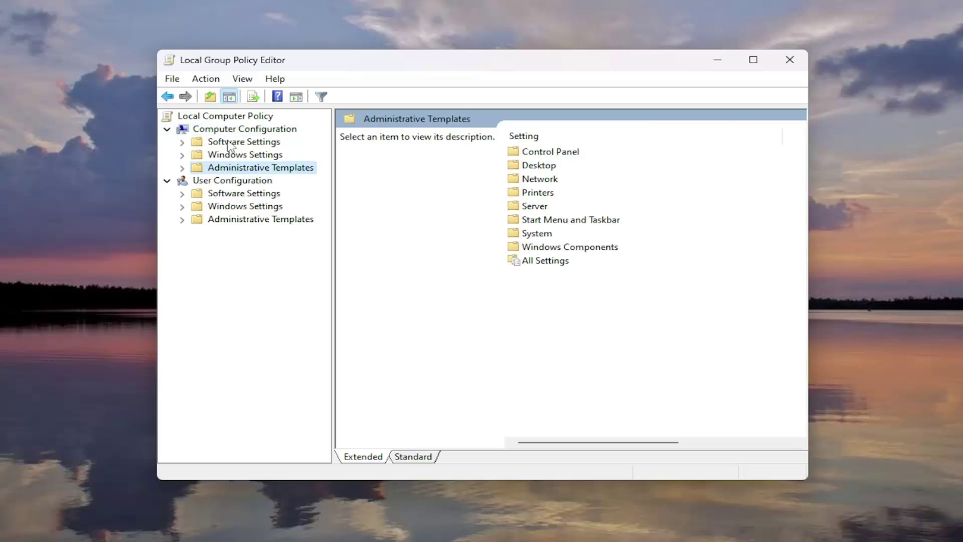
double_click(239, 168)
left_click(233, 274)
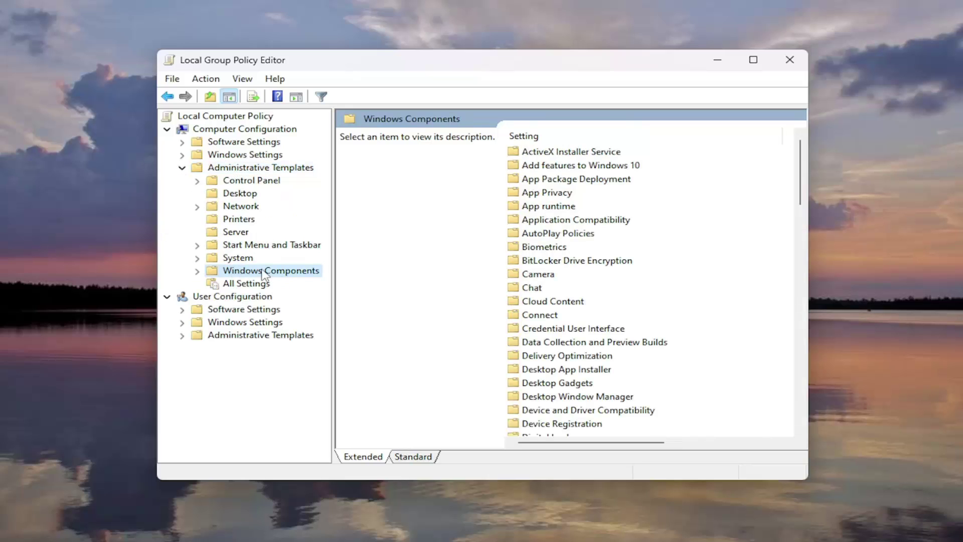
double_click(264, 273)
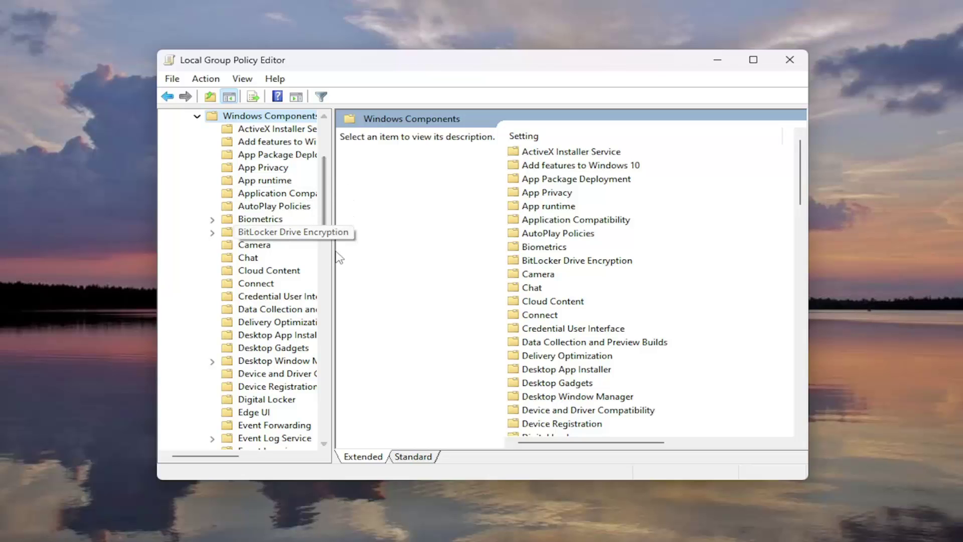
left_click_drag(334, 254, 427, 251)
scroll(279, 279, "down", 20)
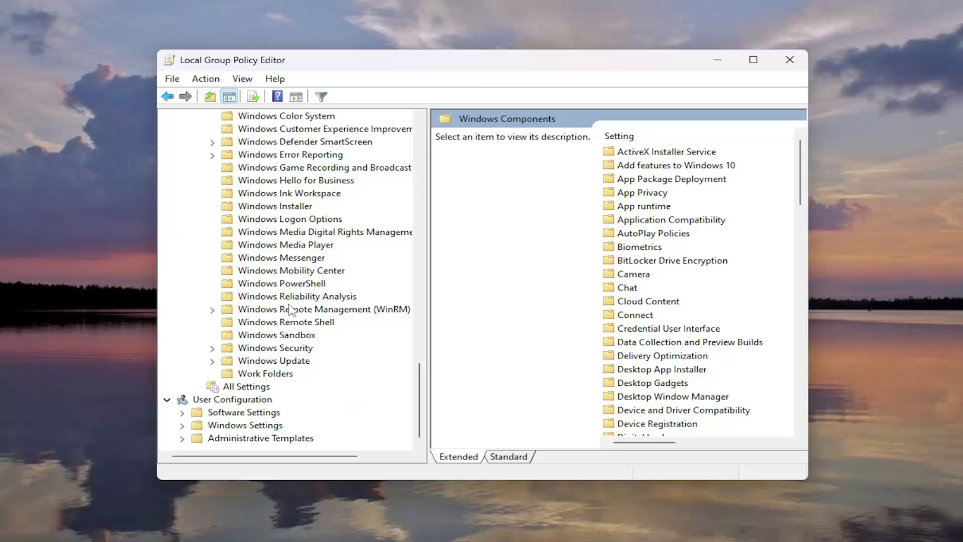
scroll(268, 329, "up", 2)
- Show the Windows Installer policies with the State column and select the vendor signed updates policy
left_click(288, 284)
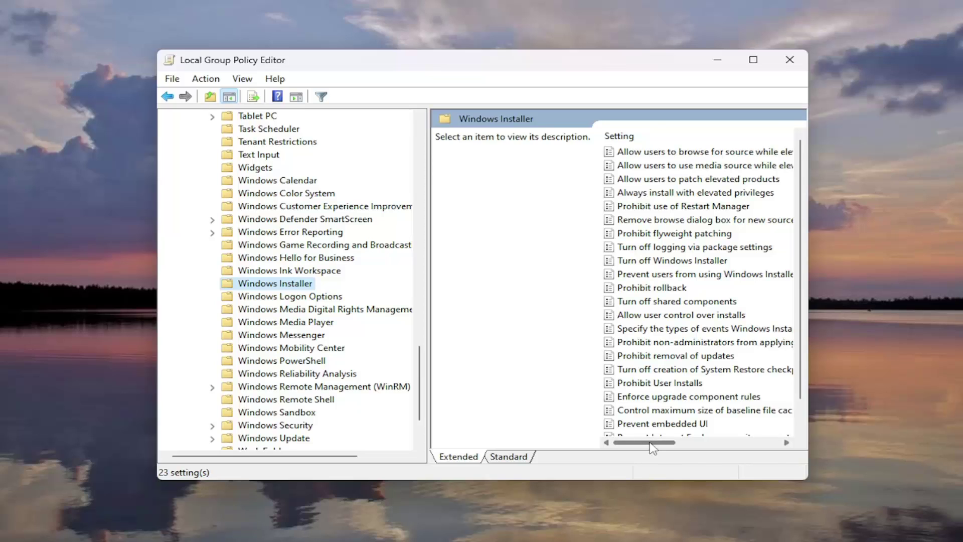
mouse_move(651, 446)
left_mouse_down()
mouse_move(666, 445)
mouse_move(653, 445)
left_mouse_up()
left_click_drag(427, 343, 305, 344)
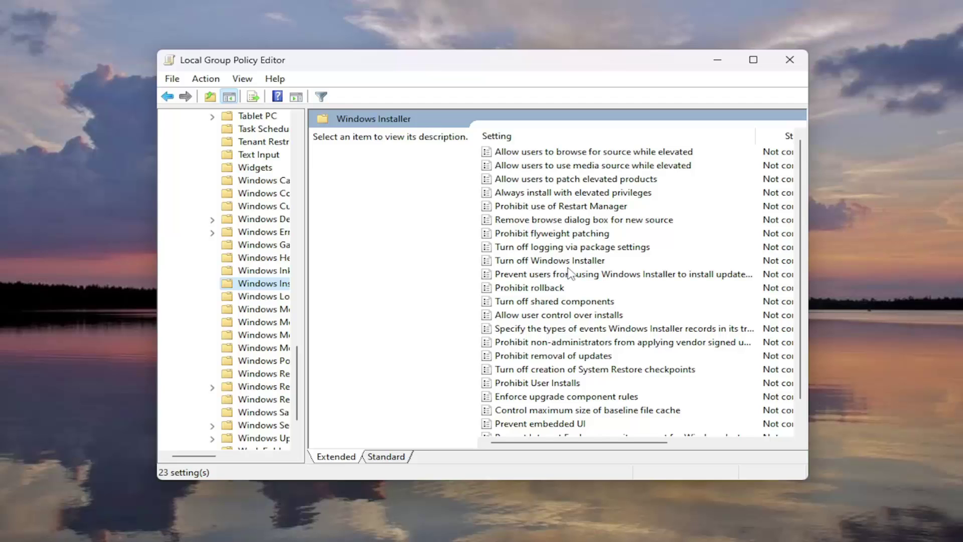
scroll(600, 369, "down", 1)
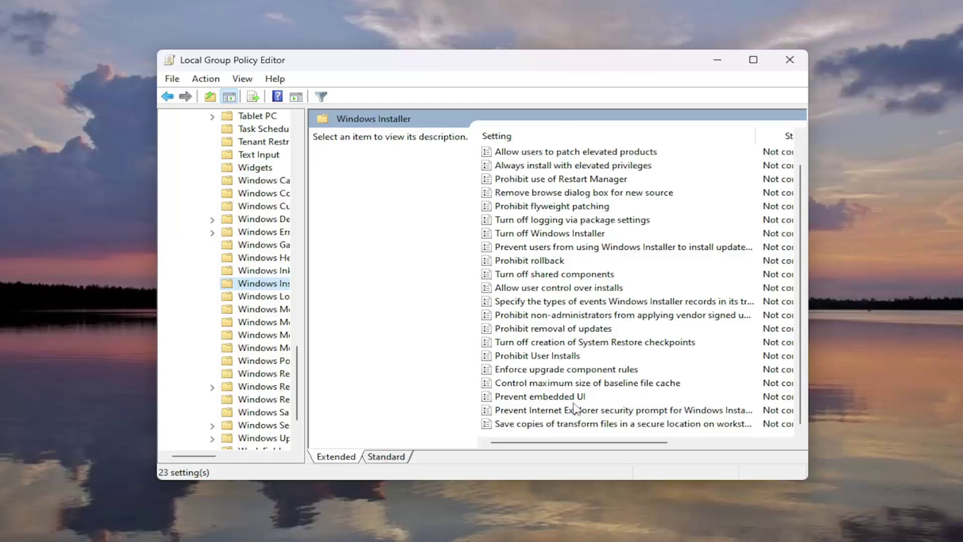
scroll(576, 406, "up", 1)
left_click(609, 346)
- Set 'Prohibit non-administrators from applying vendor signed updates' to Disabled and apply it
double_click(571, 343)
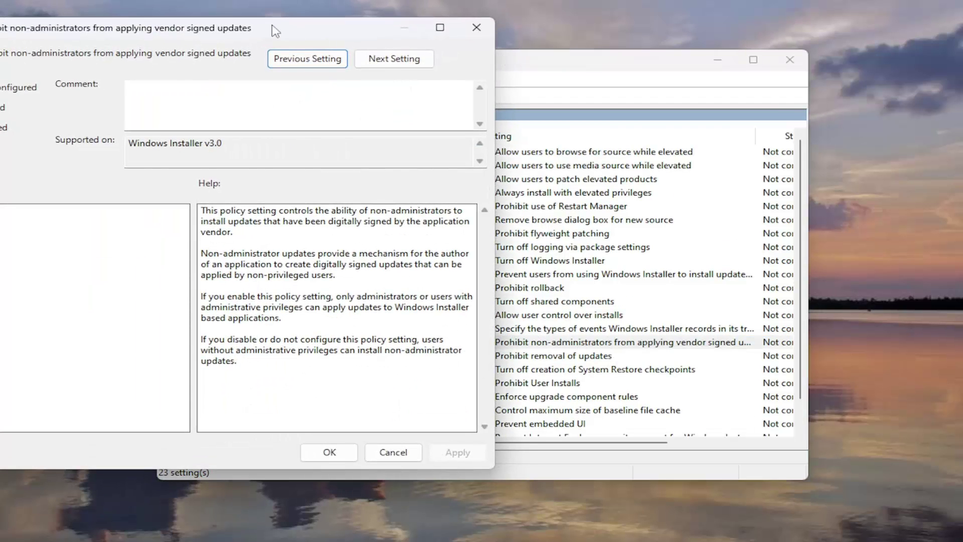
left_click_drag(272, 25, 548, 49)
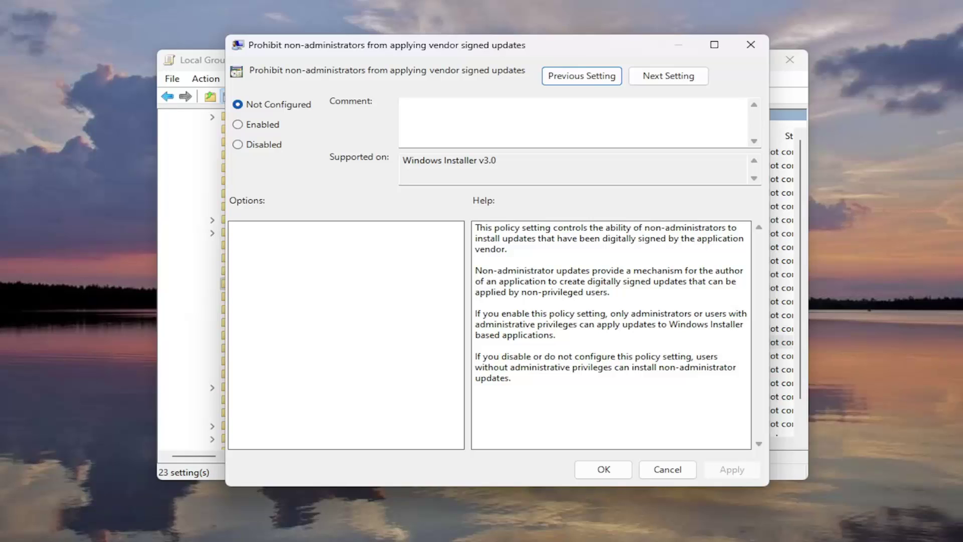
left_click(256, 143)
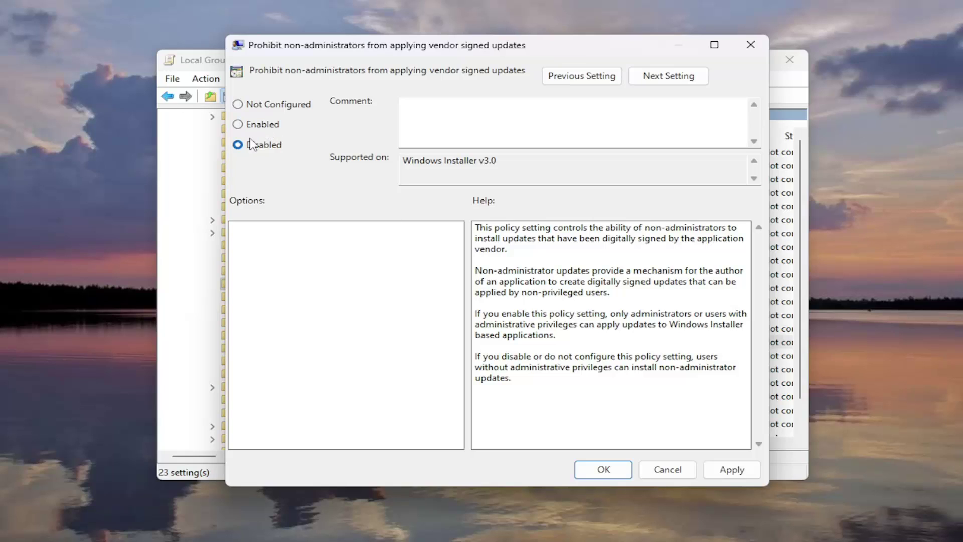
left_click(731, 469)
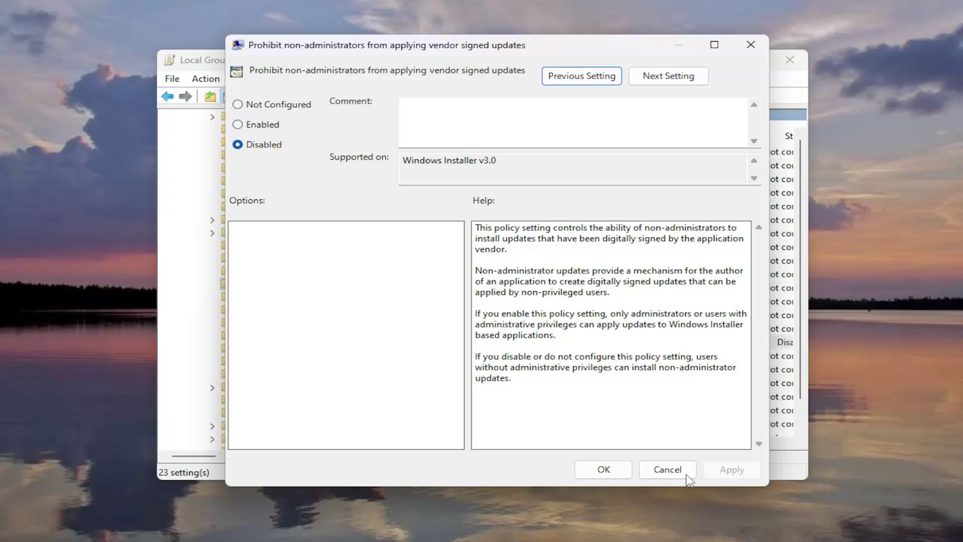
left_click(604, 471)
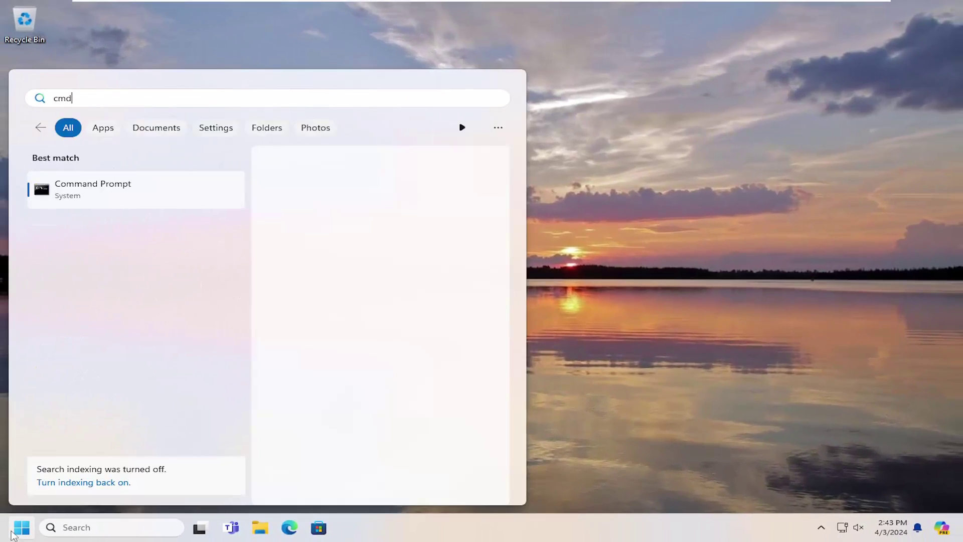
- Run Command Prompt as administrator and accept the UAC prompt
right_click(96, 188)
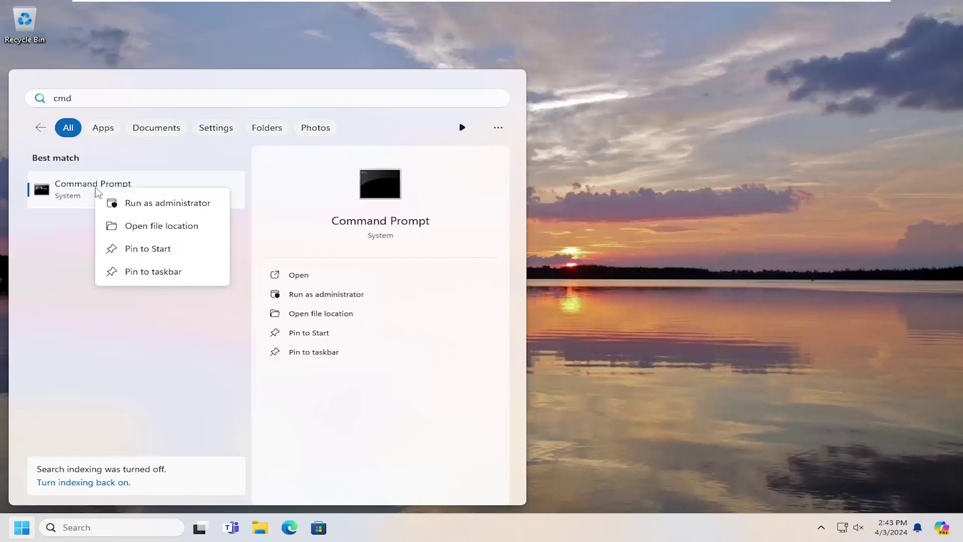
left_click(140, 203)
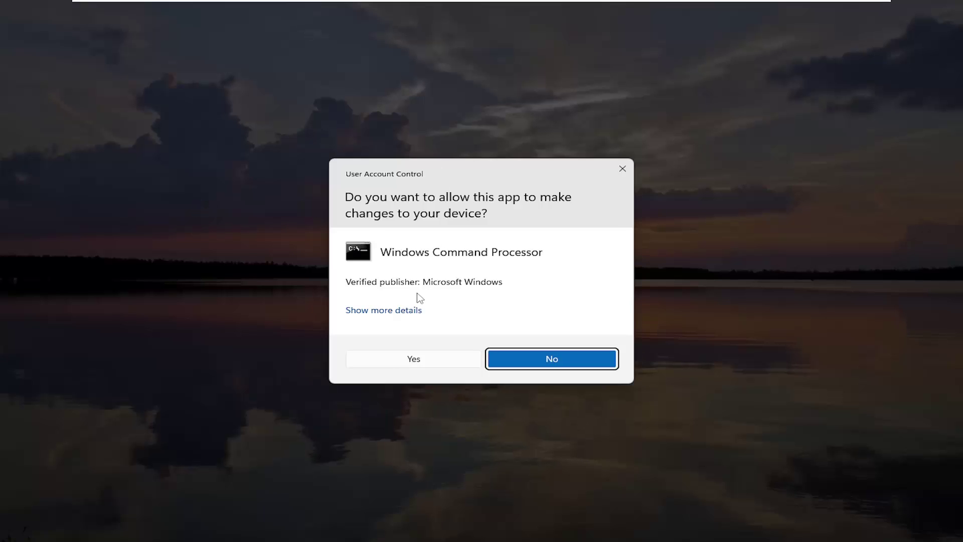
left_click(410, 359)
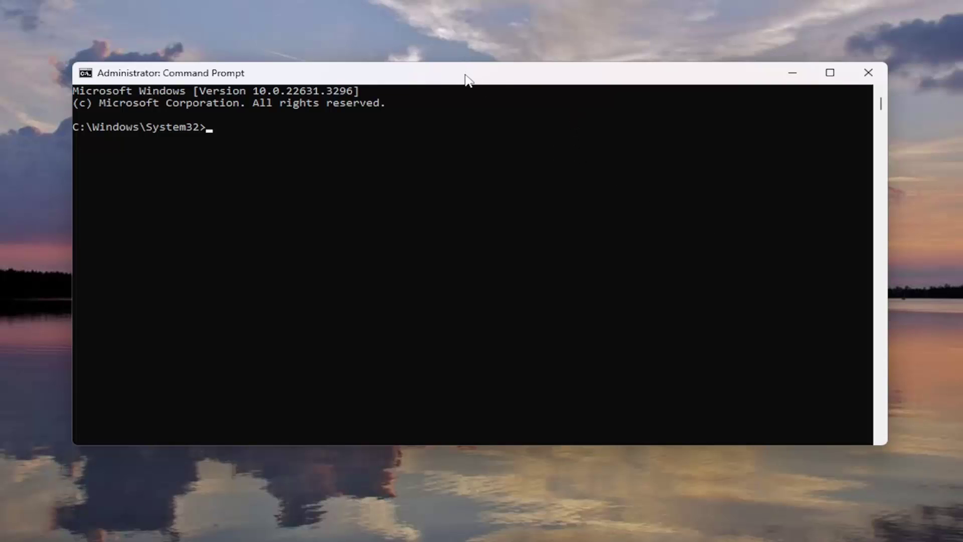
- Paste and run 'msiexec /unregister' in the elevated console
right_click(502, 85)
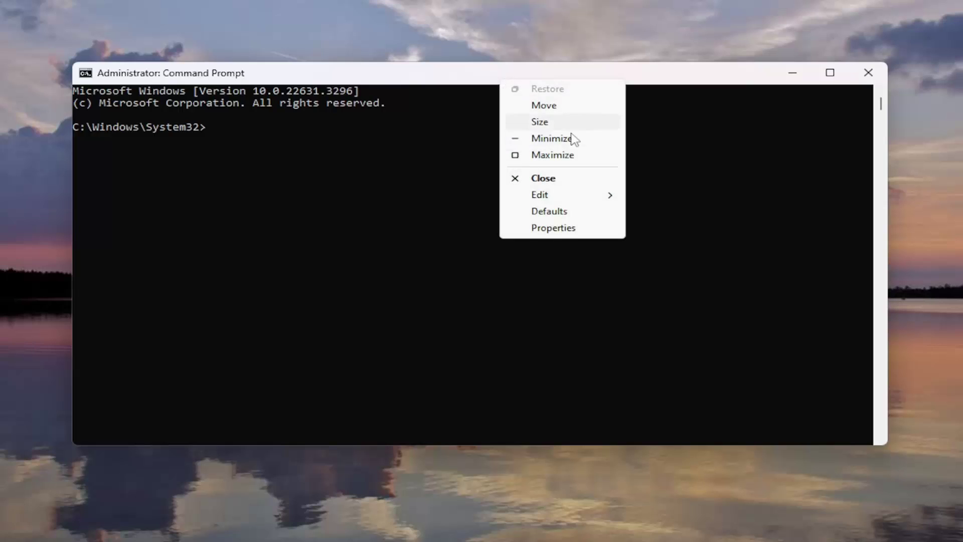
mouse_move(559, 197)
left_click(686, 234)
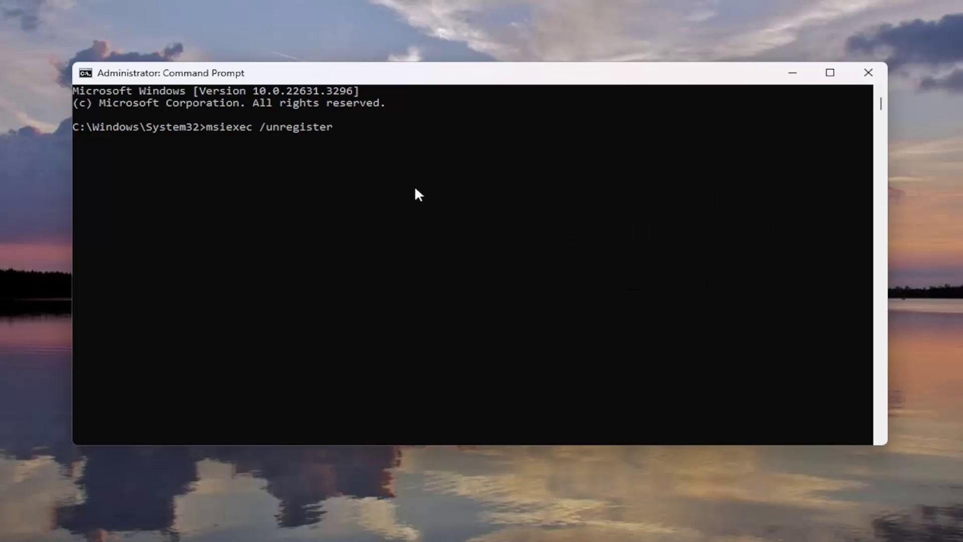
key("Return")
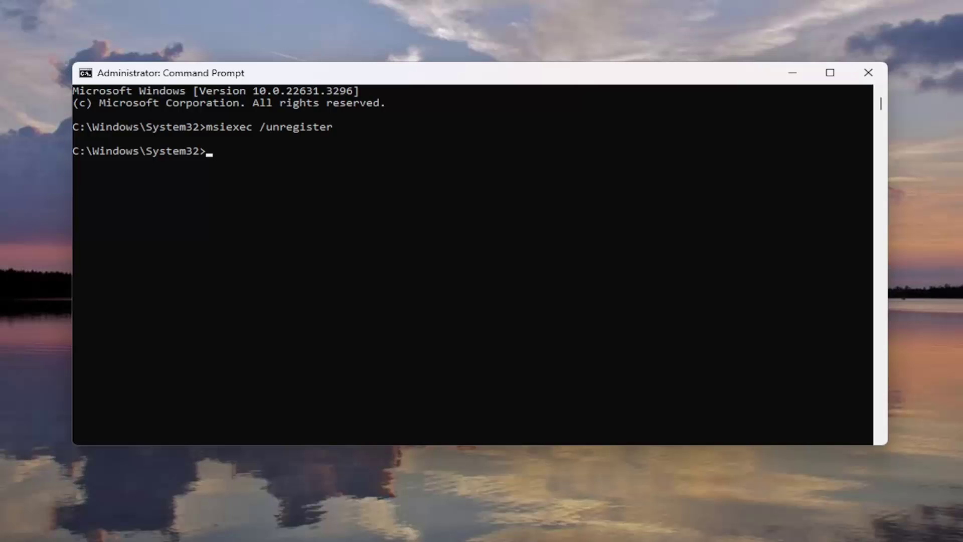
- Paste and run 'msiexec /regserver', then close Command Prompt
right_click(522, 75)
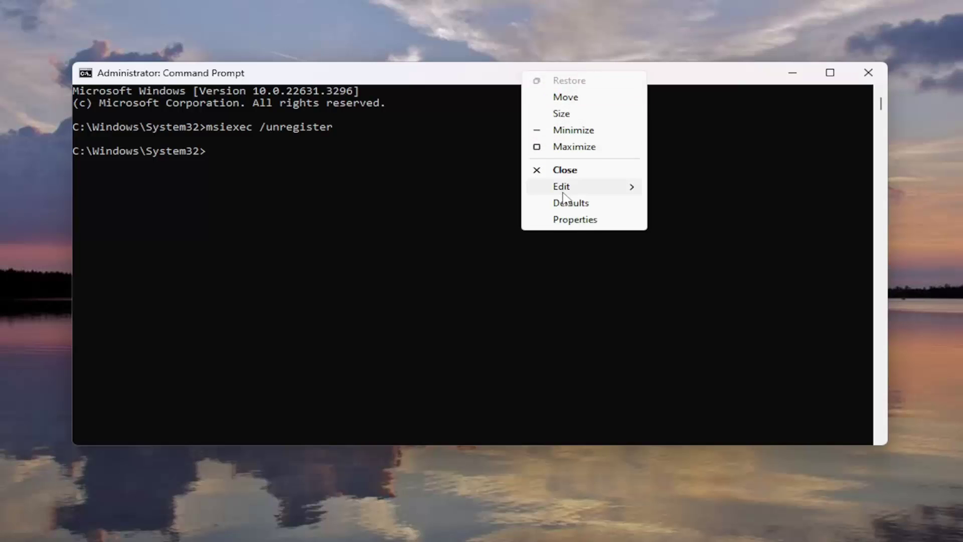
mouse_move(563, 188)
left_click(697, 221)
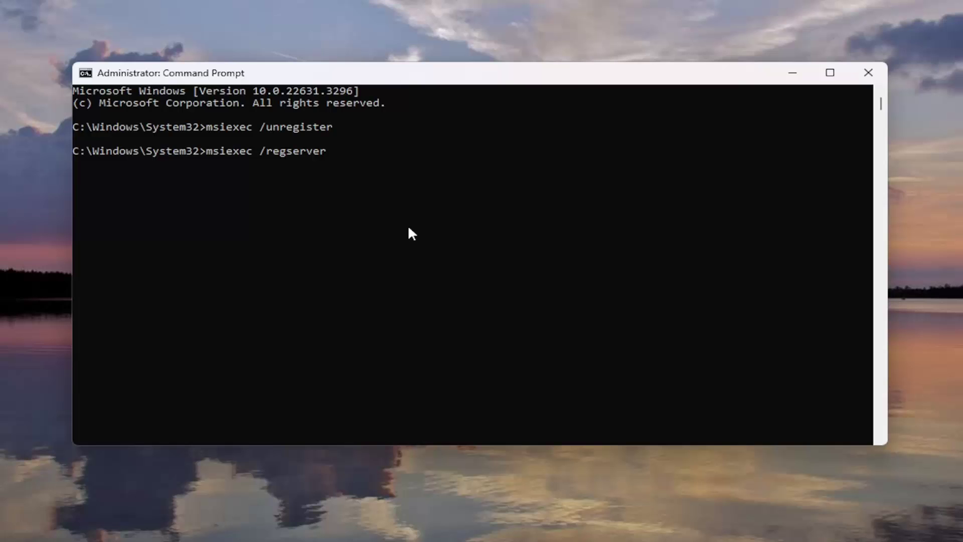
key("Return")
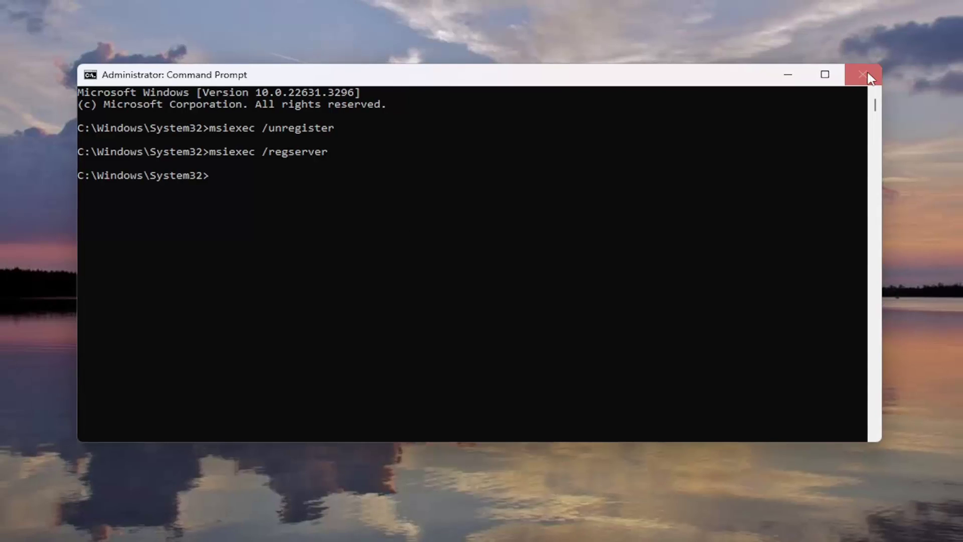
left_click(868, 72)
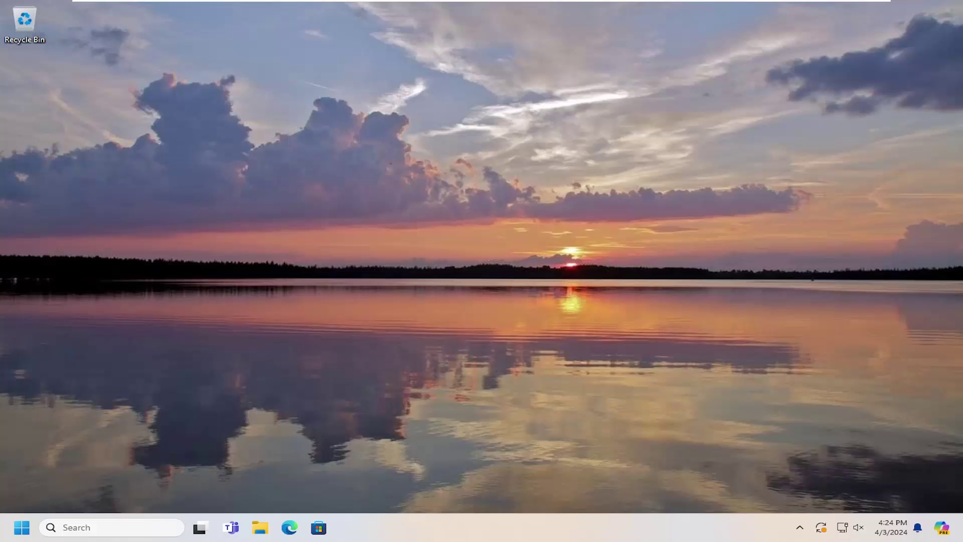
- Restart Windows from the Start button's Shut down or sign out menu
right_click(21, 527)
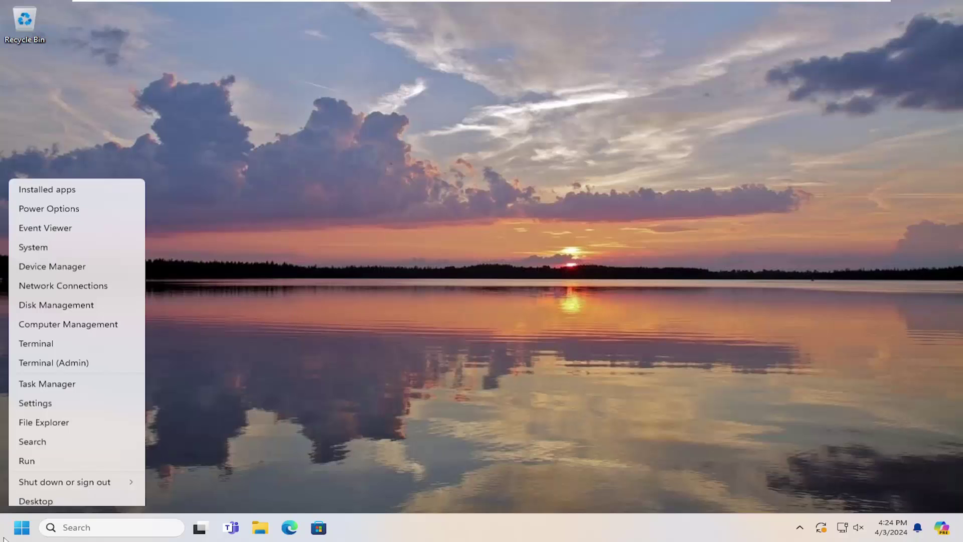
mouse_move(82, 476)
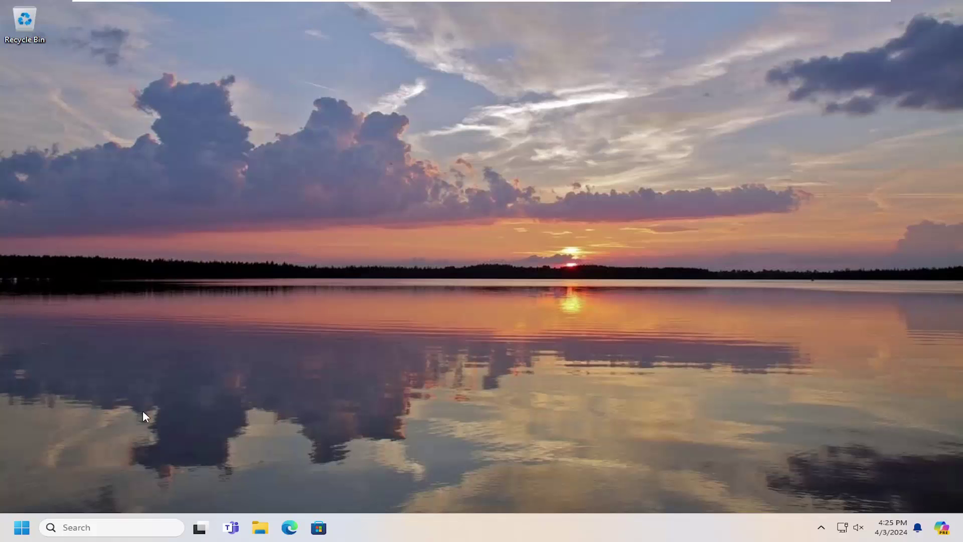
- Search Start for 'local sec' and open Local Security Policy
left_click(14, 530)
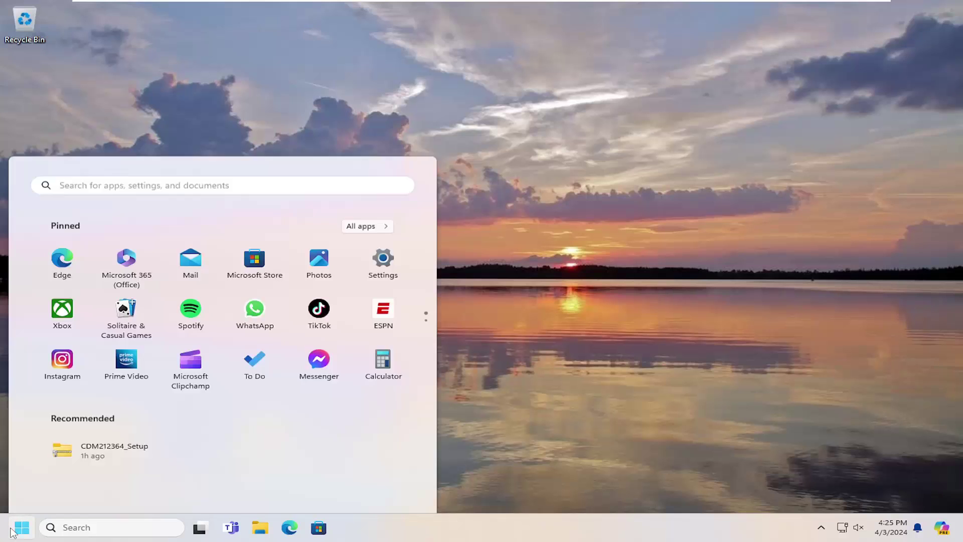
type("local")
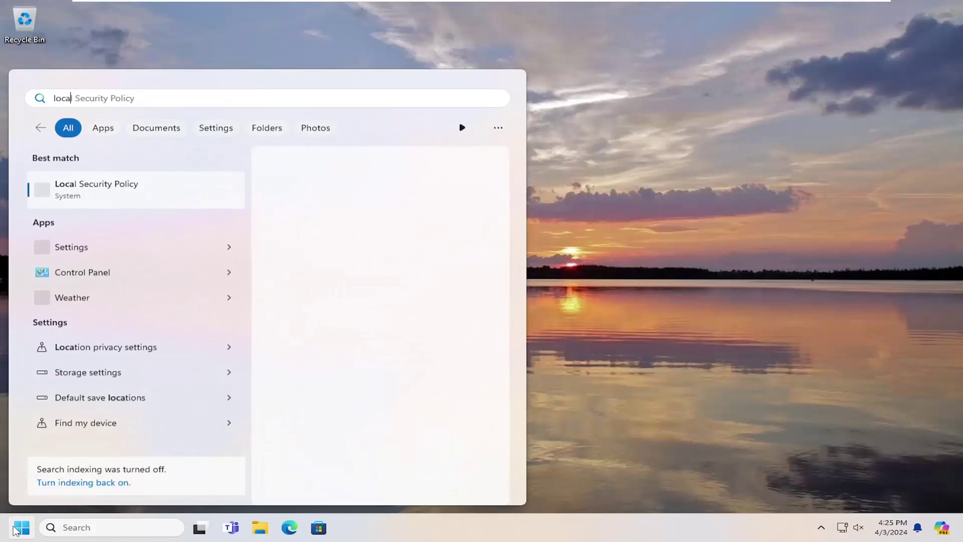
type(" security")
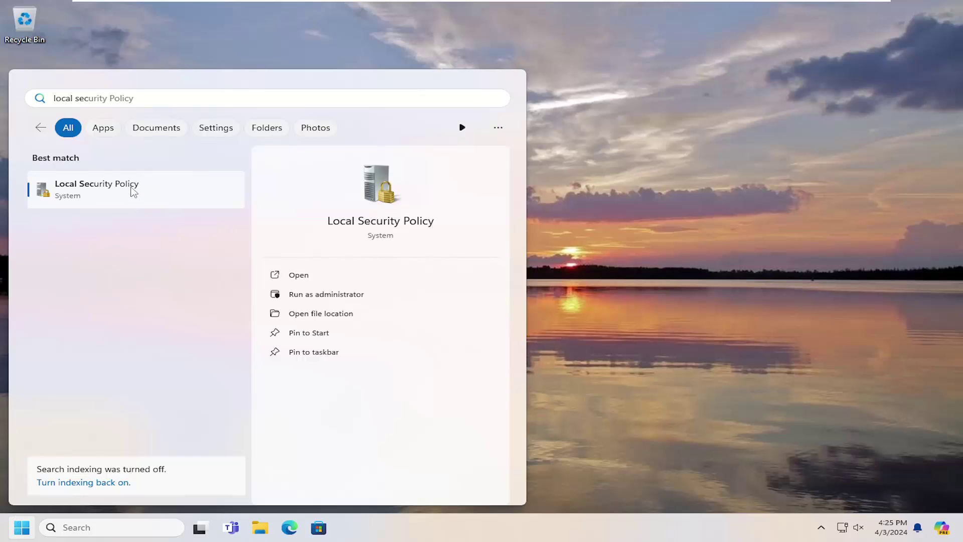
left_click(133, 190)
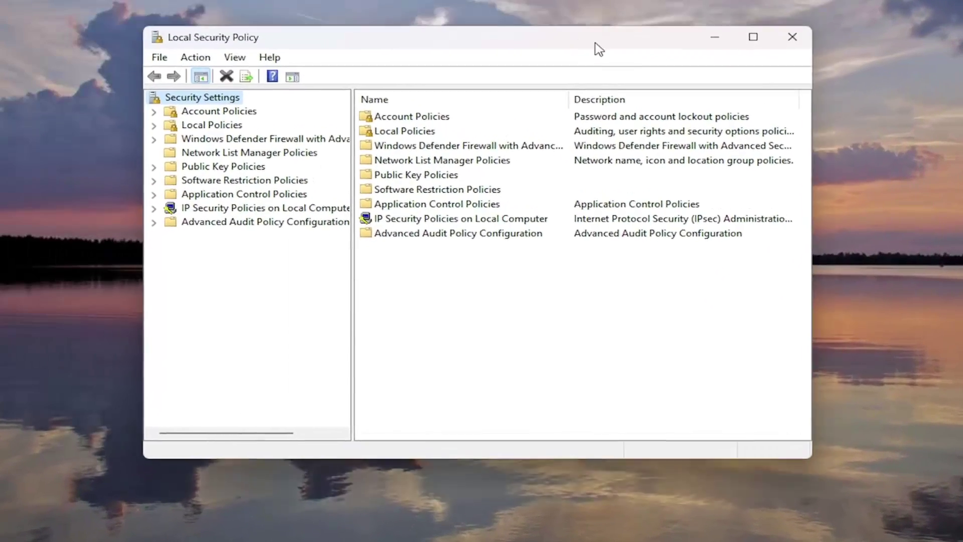
- Create new Software Restriction Policies in Local Security Policy
left_click(215, 181)
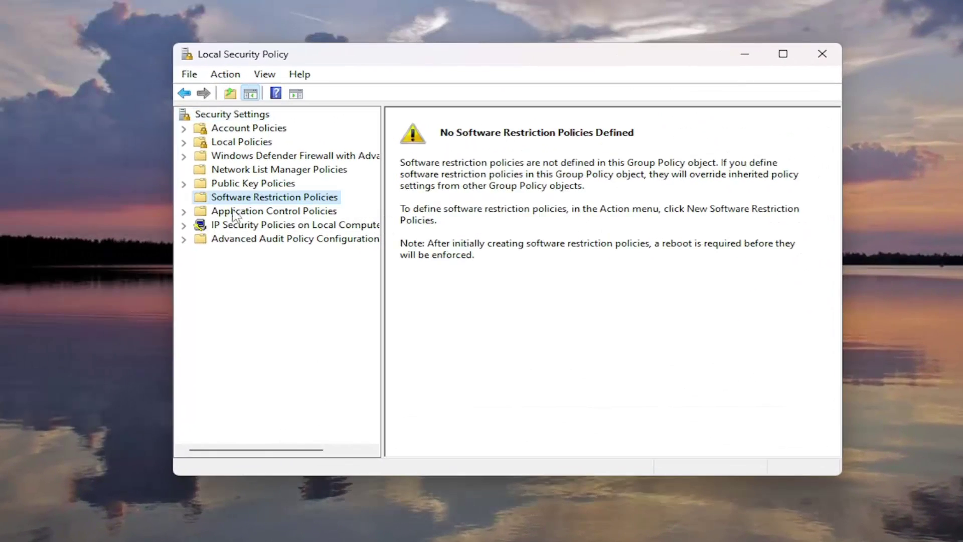
right_click(311, 199)
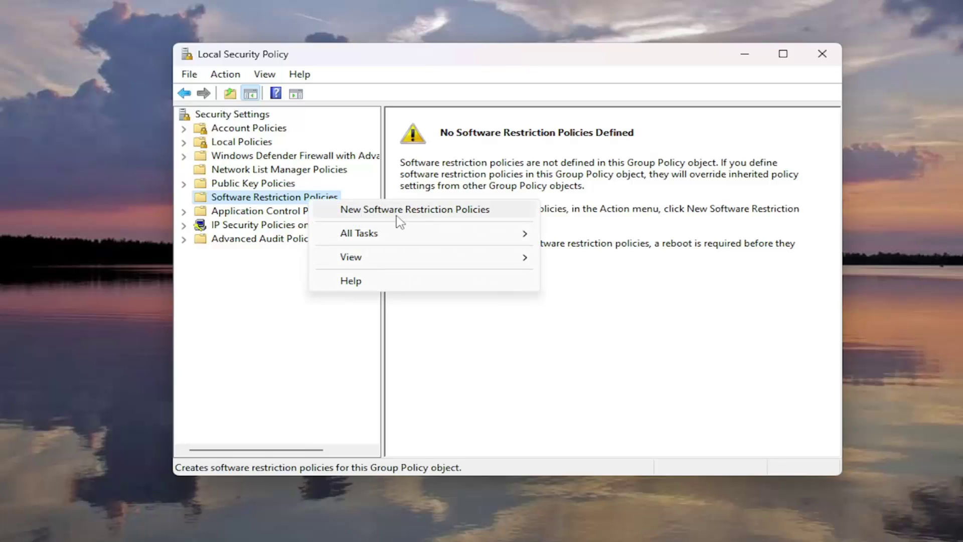
left_click(408, 211)
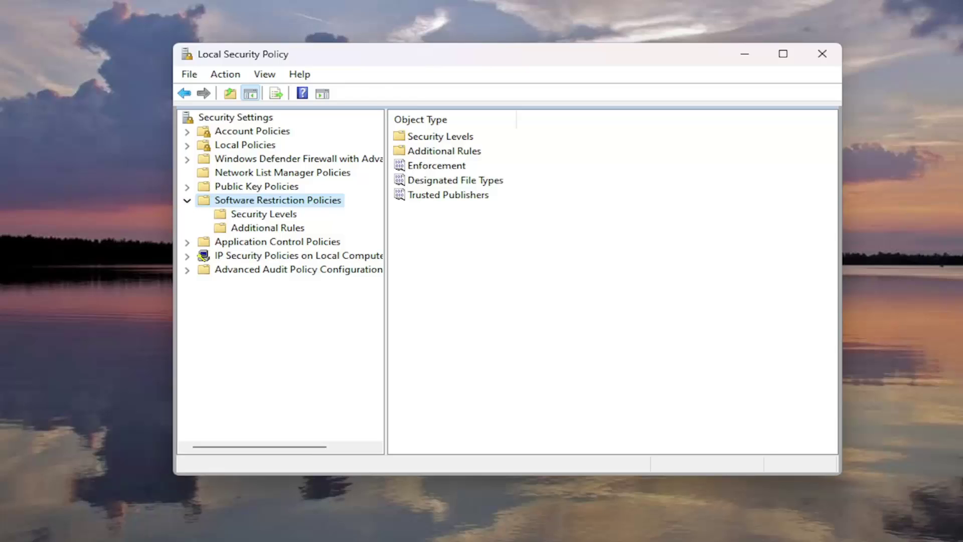
- Set Enforcement to apply to all users except local administrators and confirm
left_click(440, 168)
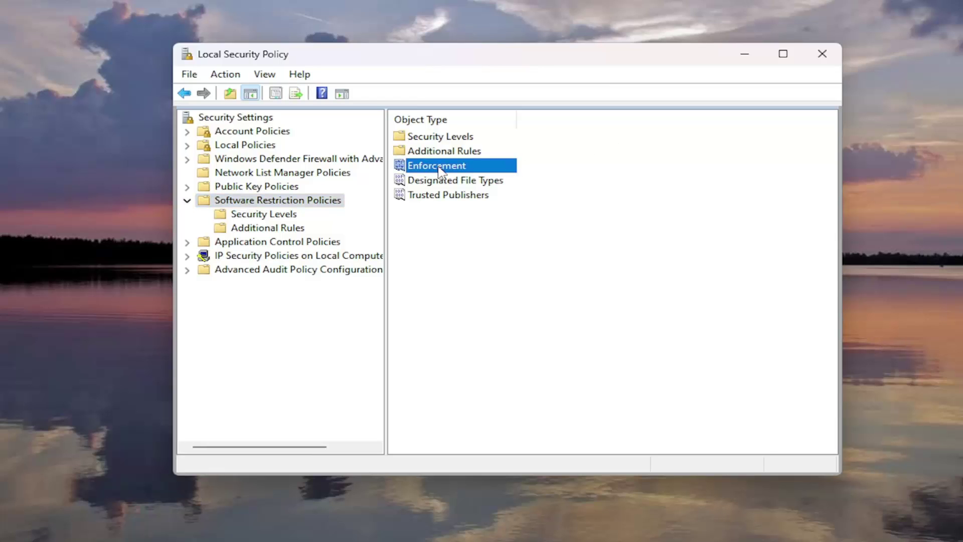
double_click(439, 169)
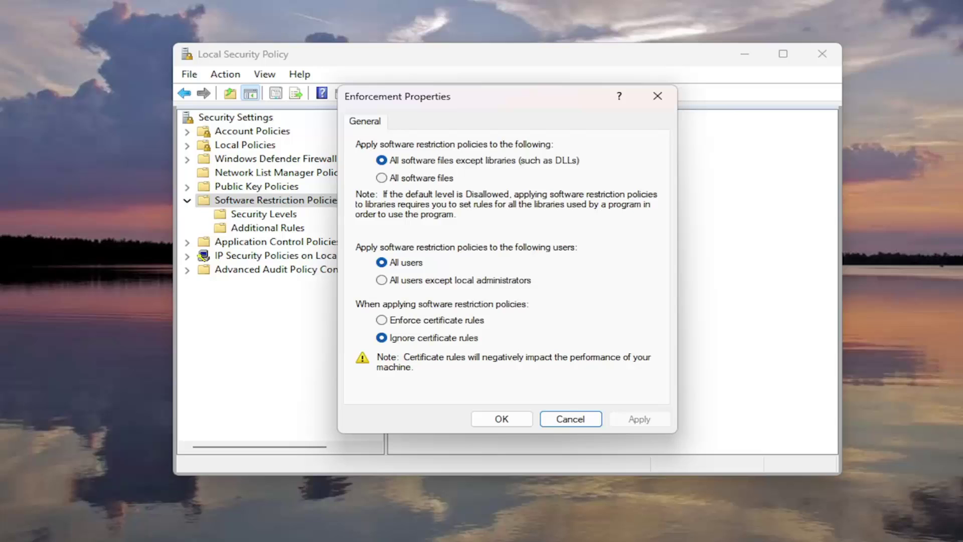
left_click(458, 282)
left_click(635, 417)
left_click(497, 421)
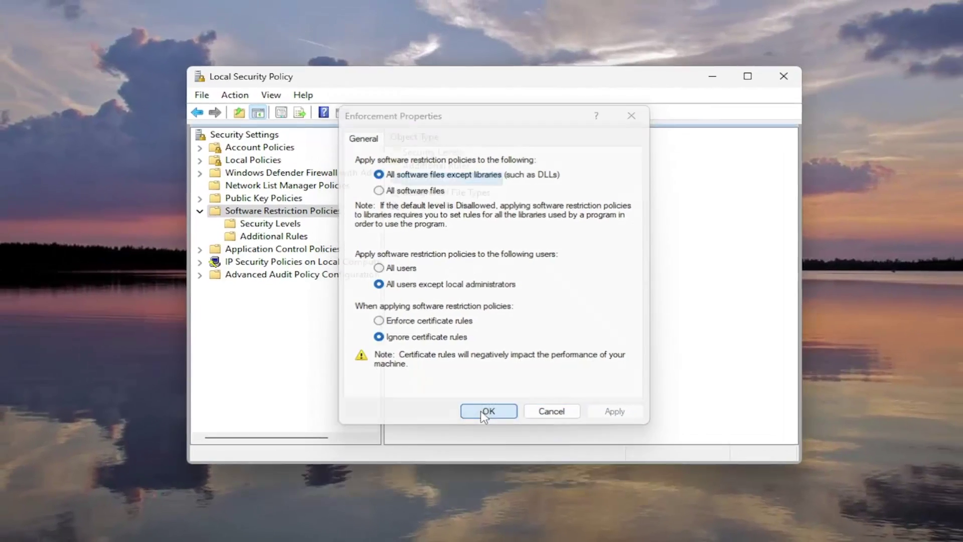
- Close Local Security Policy and restart Windows from the Start button's power menu
left_click(783, 77)
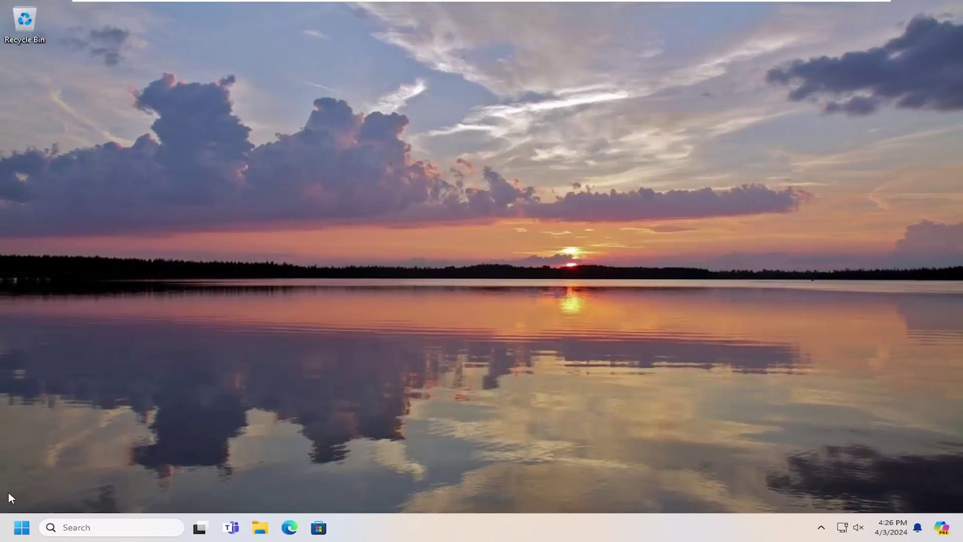
right_click(20, 527)
mouse_move(71, 482)
left_click(179, 473)
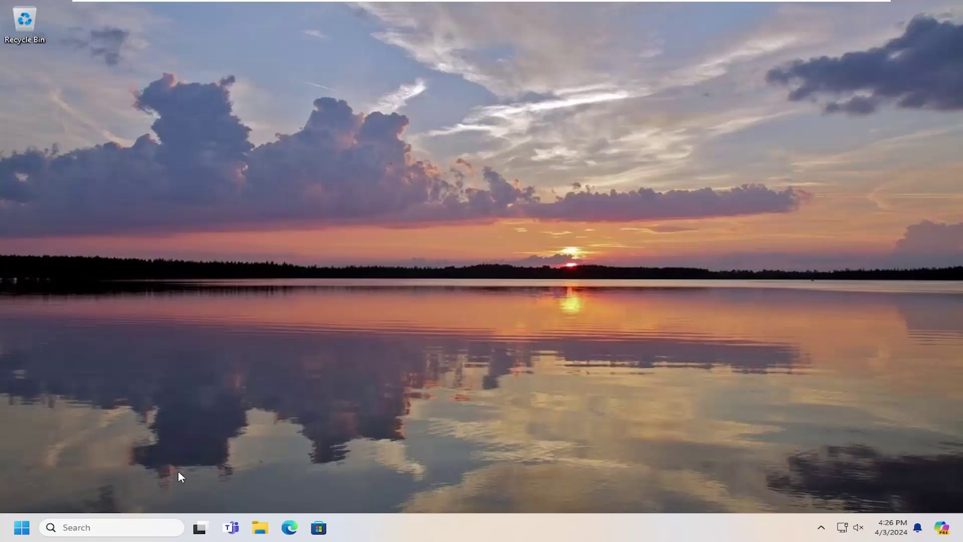